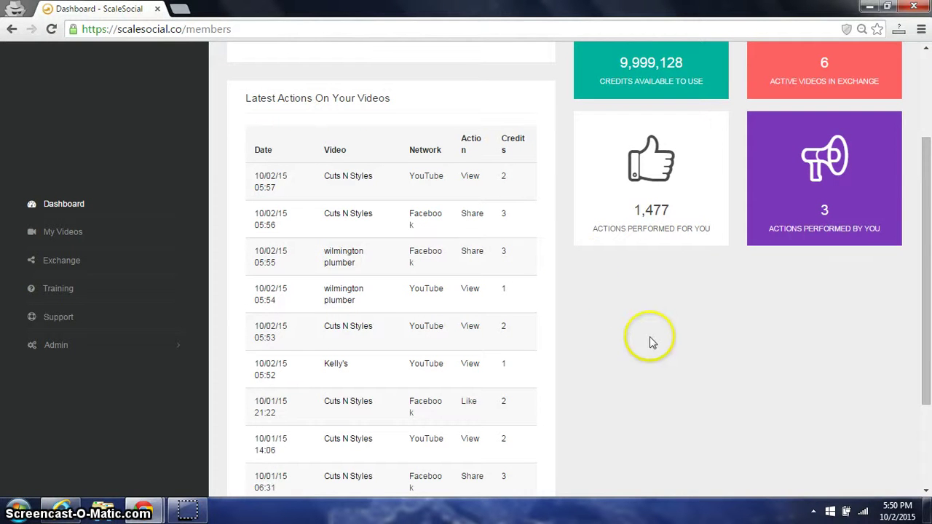
# Step: Examine the dashboard's latest actions on your videos, comparing the network, action and credits of the most recent entries
pyautogui.scroll(2, 612, 320)
pyautogui.scroll(-3, 612, 320)
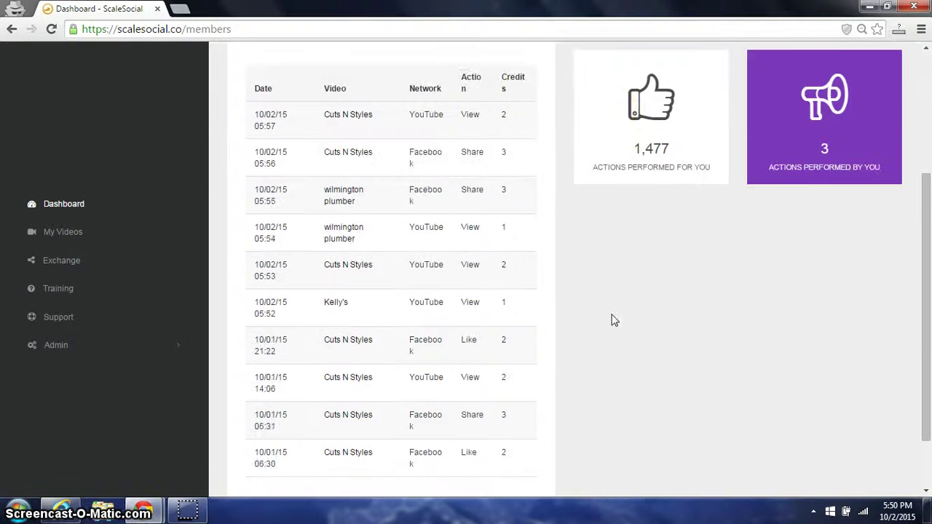
pyautogui.scroll(3, 612, 320)
pyautogui.scroll(-1, 612, 321)
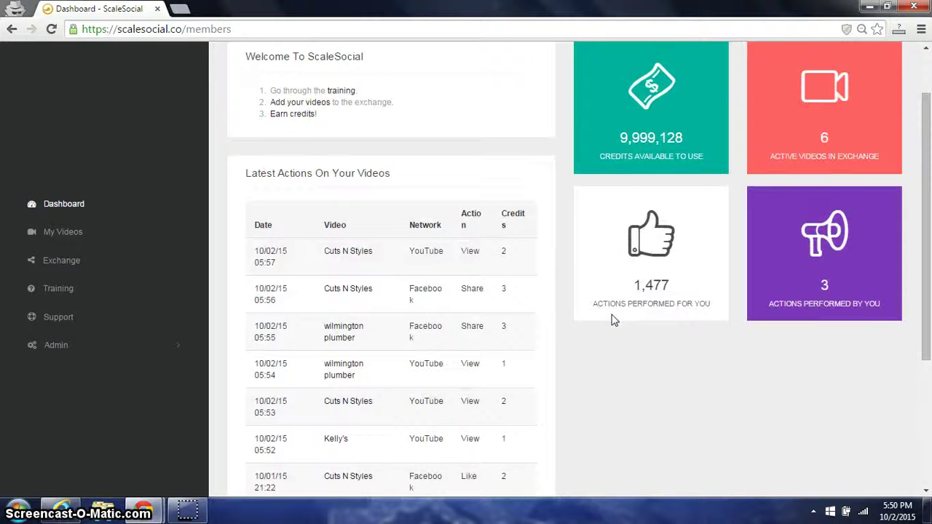
pyautogui.scroll(-1, 552, 325)
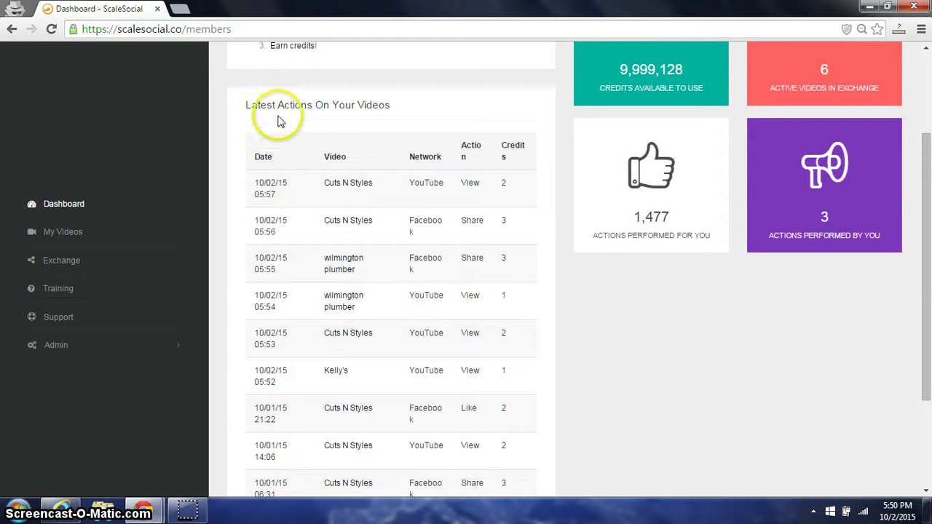
pyautogui.moveTo(252, 105); pyautogui.dragTo(399, 96)
pyautogui.scroll(-1, 328, 131)
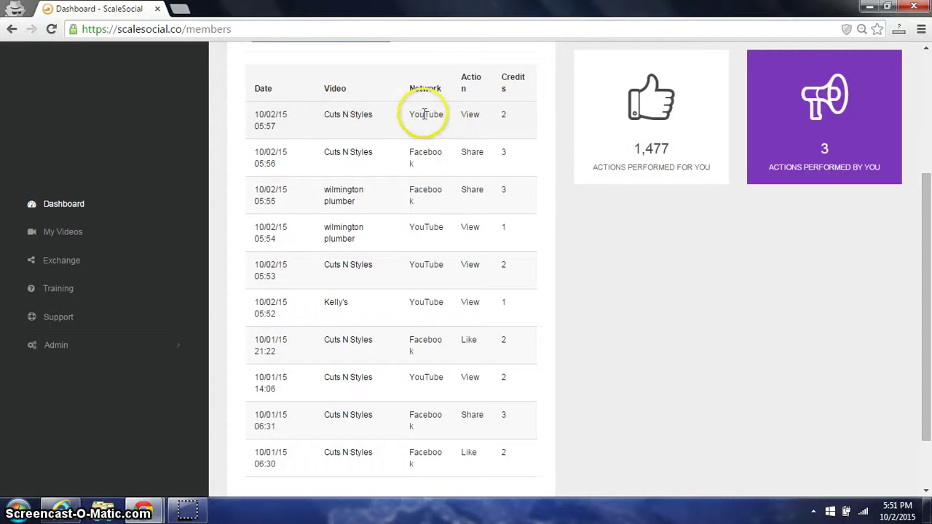
pyautogui.moveTo(471, 116); pyautogui.dragTo(489, 115)
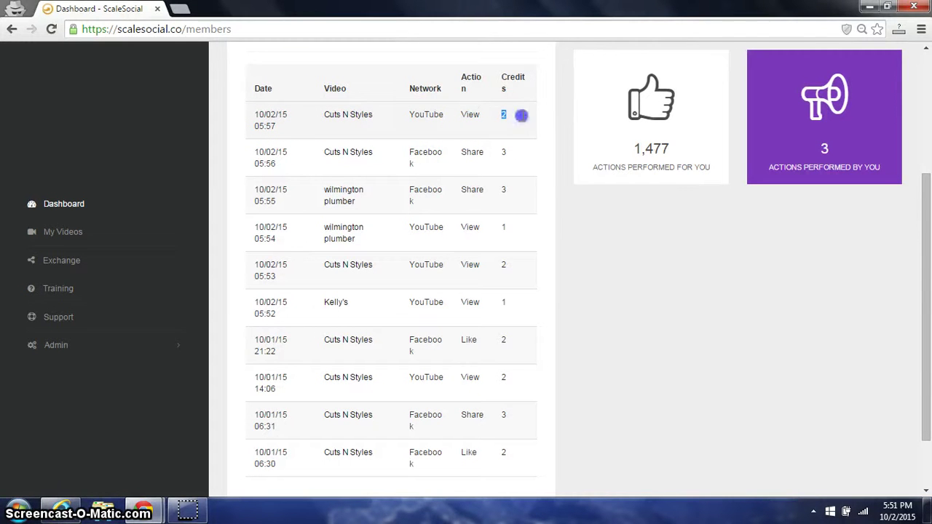
pyautogui.click(539, 158)
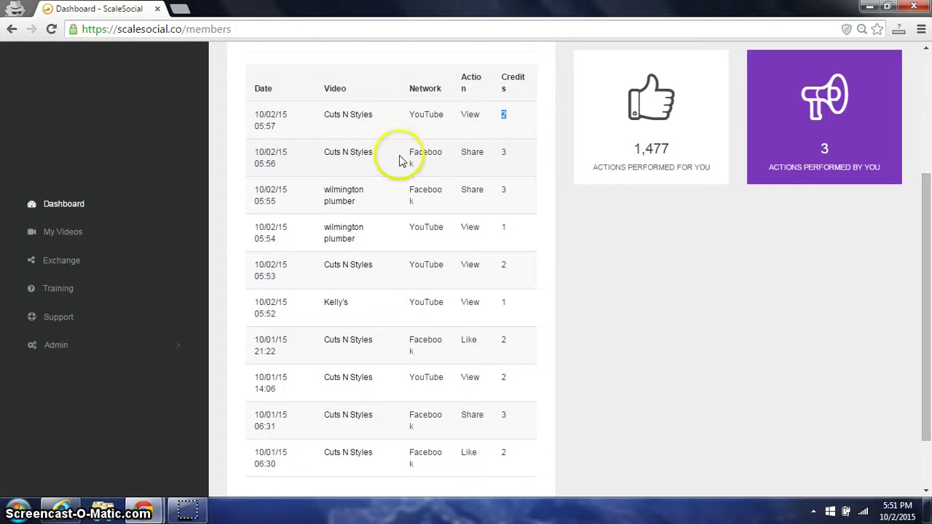
pyautogui.click(430, 154)
pyautogui.click(456, 151)
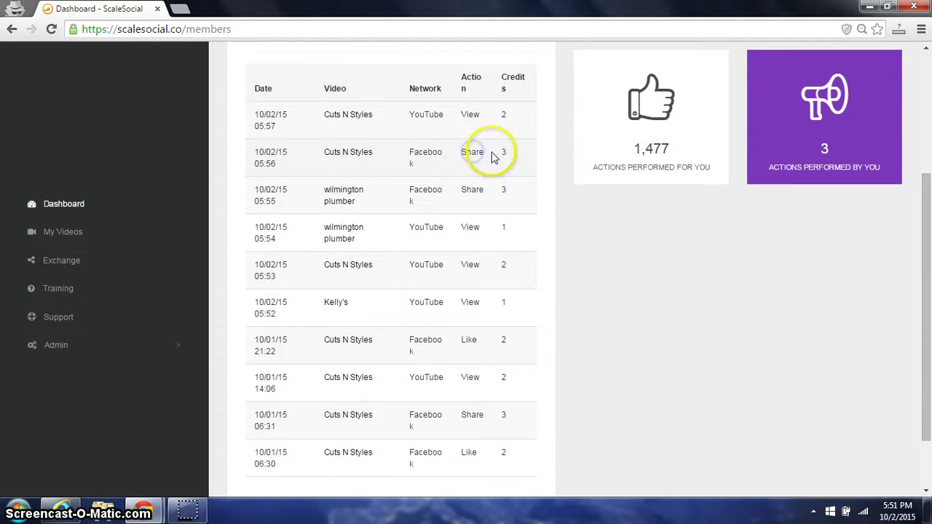
pyautogui.doubleClick(523, 151)
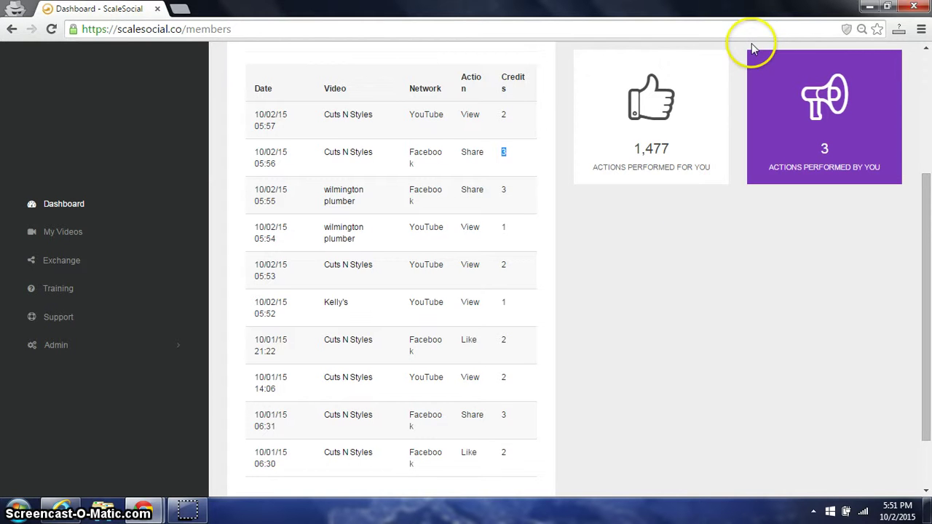
pyautogui.scroll(-2, 466, 216)
pyautogui.scroll(3, 408, 80)
pyautogui.scroll(-2, 408, 79)
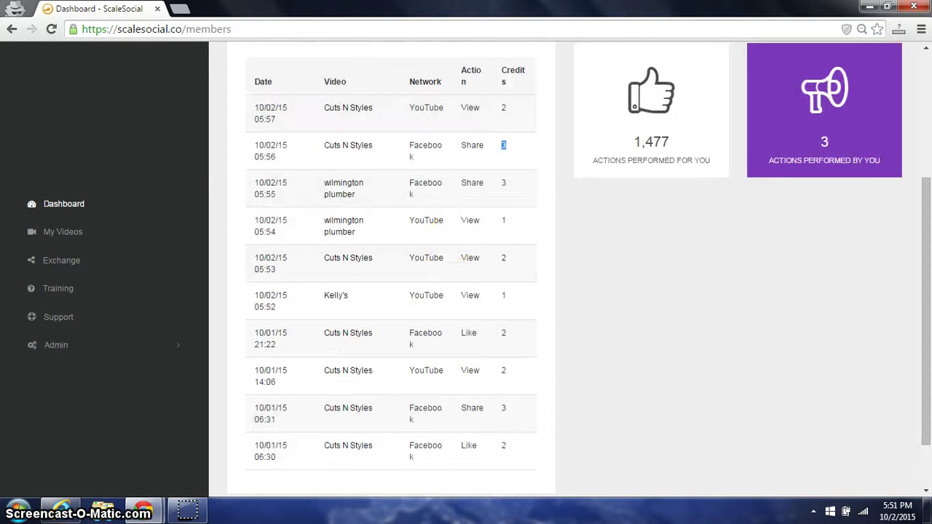
# Step: Start adding a new video from the My Videos list and open a new browser tab
pyautogui.click(64, 233)
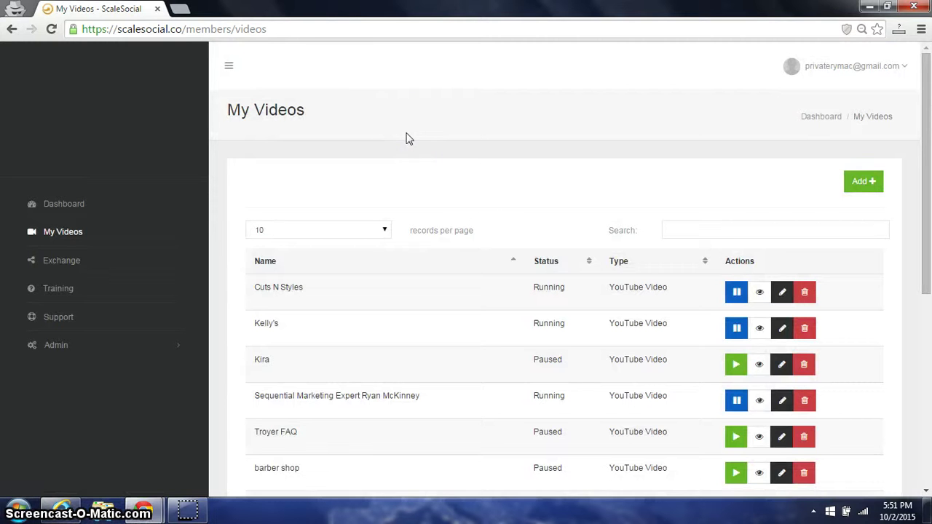
pyautogui.scroll(-1, 406, 139)
pyautogui.scroll(1, 406, 139)
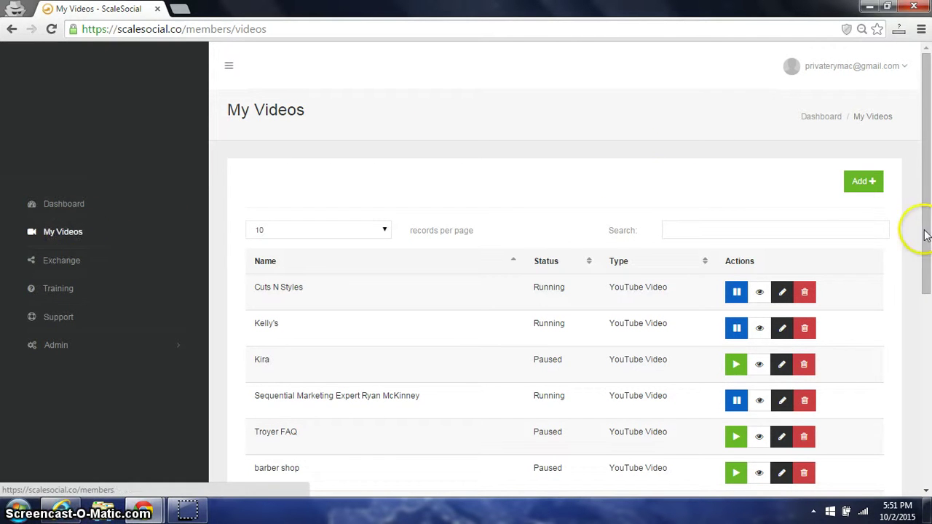
pyautogui.click(862, 184)
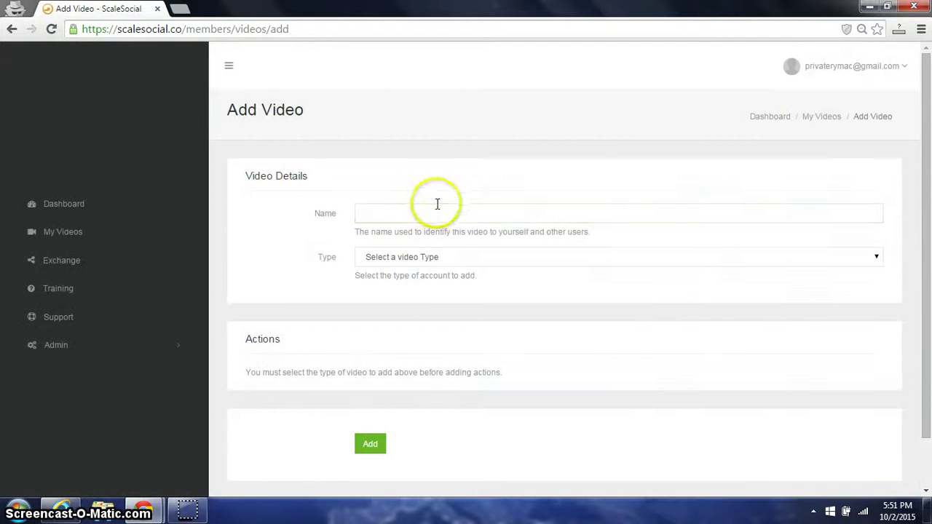
pyautogui.click(434, 211)
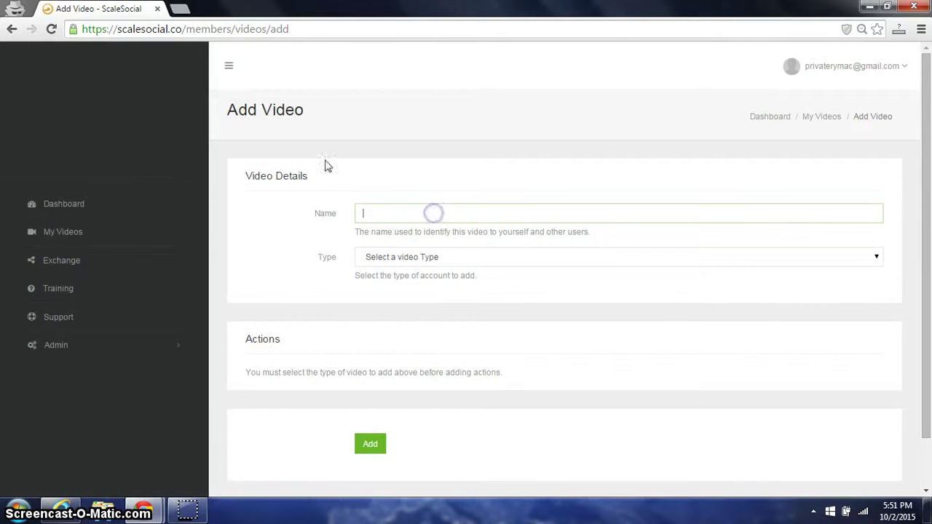
pyautogui.click(182, 10)
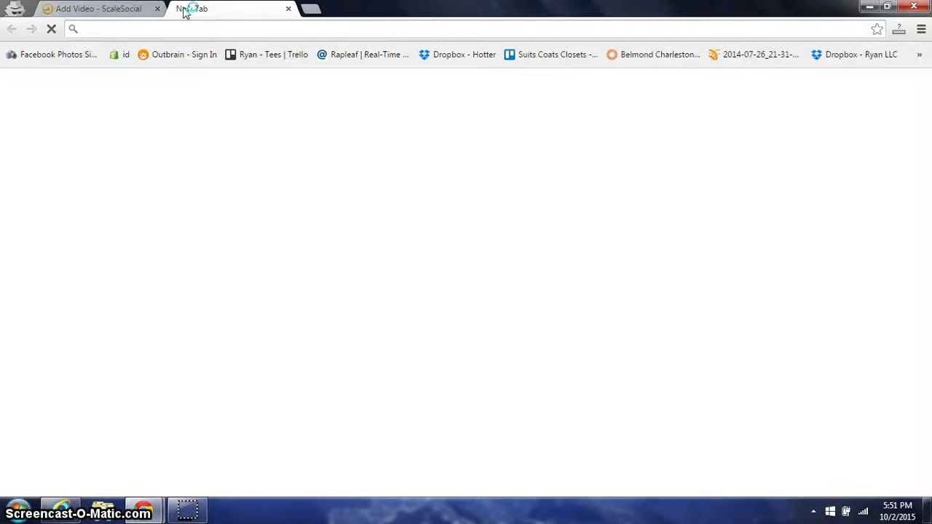
pyautogui.write('you')
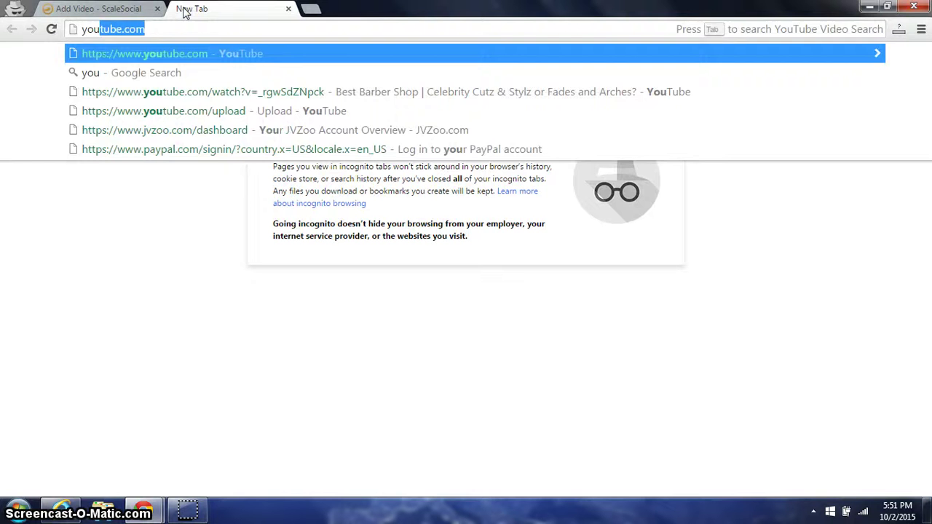
pyautogui.press('BackSpace')
pyautogui.press('BackSpace')
pyautogui.press('BackSpace')
pyautogui.press('BackSpace')
# Step: Search Google for "24 hour emergency plumber wilmington nc"
pyautogui.write('24 hour')
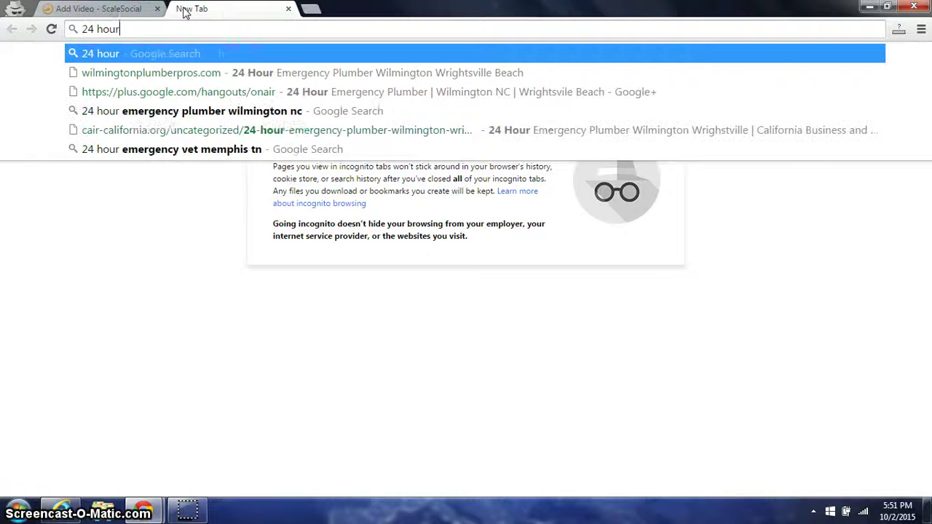
pyautogui.write(' emergency')
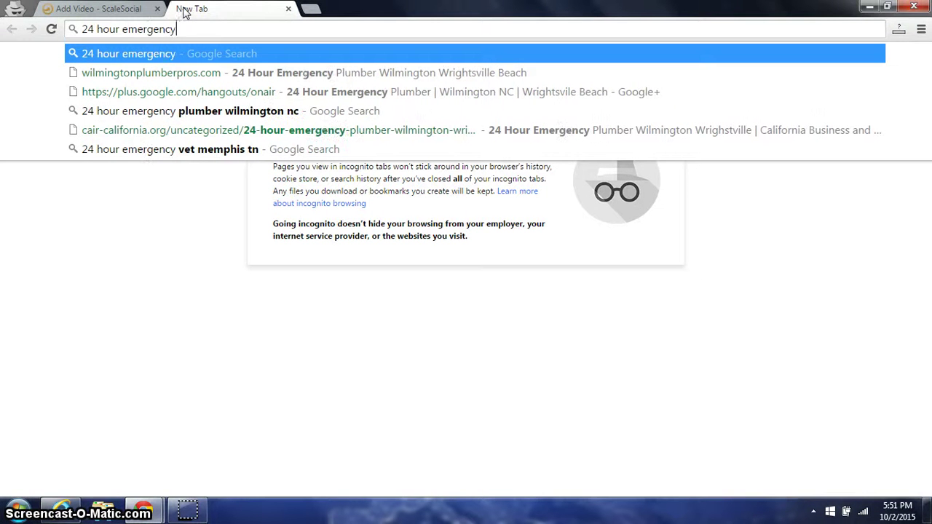
pyautogui.write(' plumber')
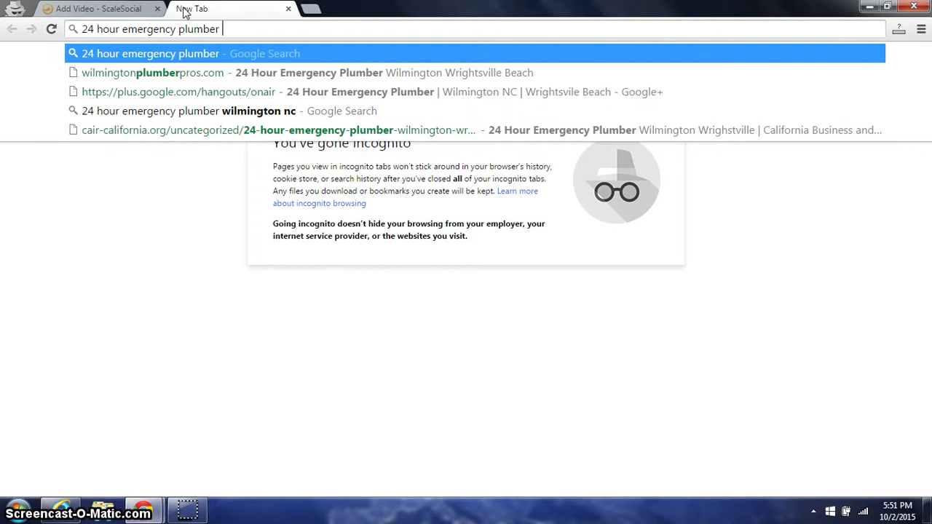
pyautogui.write(' wilmington nc')
pyautogui.press('Return')
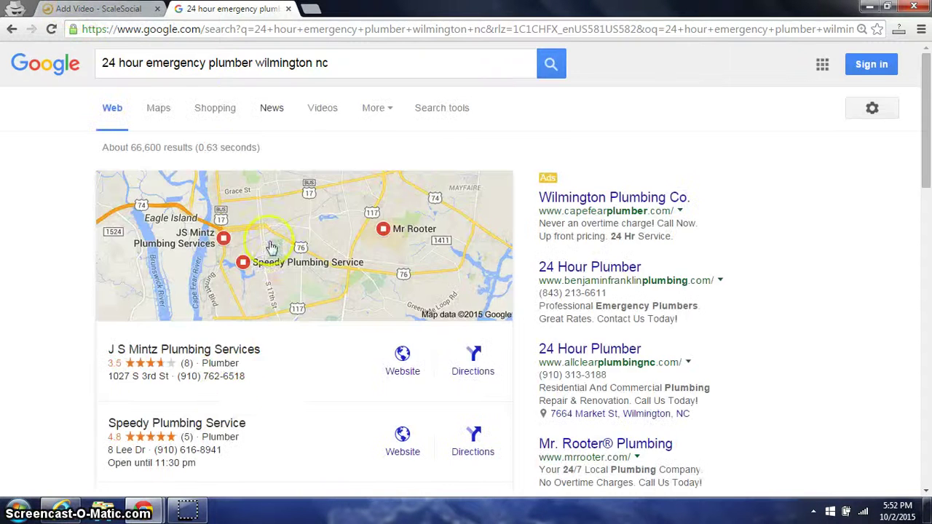
# Step: Copy the YouTube link of the "24 Hour Emergency Plumber | Wilmington NC" video from the search results
pyautogui.scroll(-5, 282, 359)
pyautogui.scroll(-3, 282, 358)
pyautogui.scroll(-2, 234, 364)
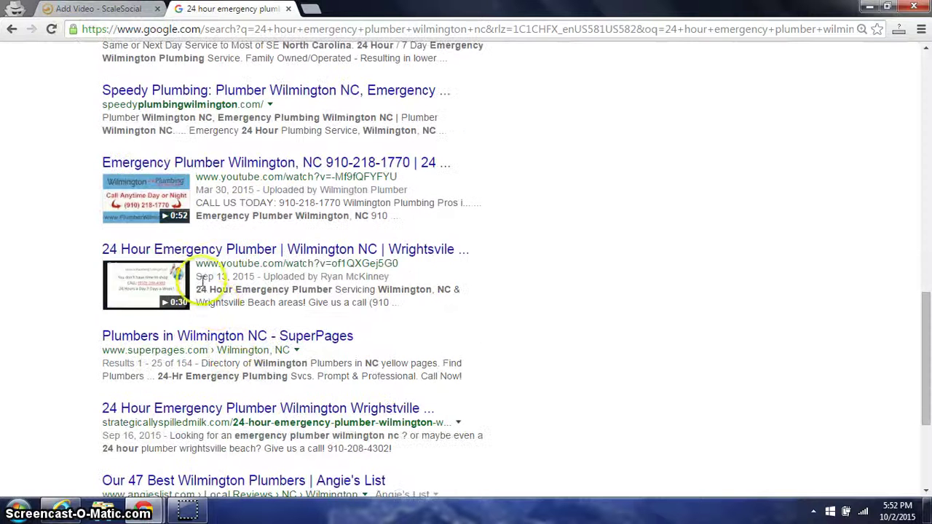
pyautogui.moveTo(195, 270); pyautogui.dragTo(396, 266)
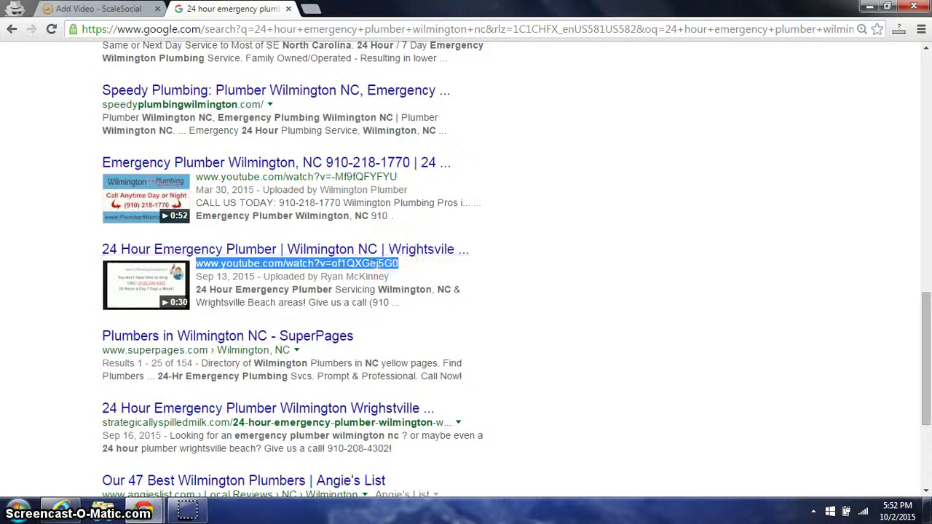
# Step: On the Add Video form, name the video "Test for jvs" and set its type to YouTube Video
pyautogui.click(92, 8)
pyautogui.write('www.youtube.com/watch?v=of1QXGej5G0')
pyautogui.hotkey('ctrl', 'a')
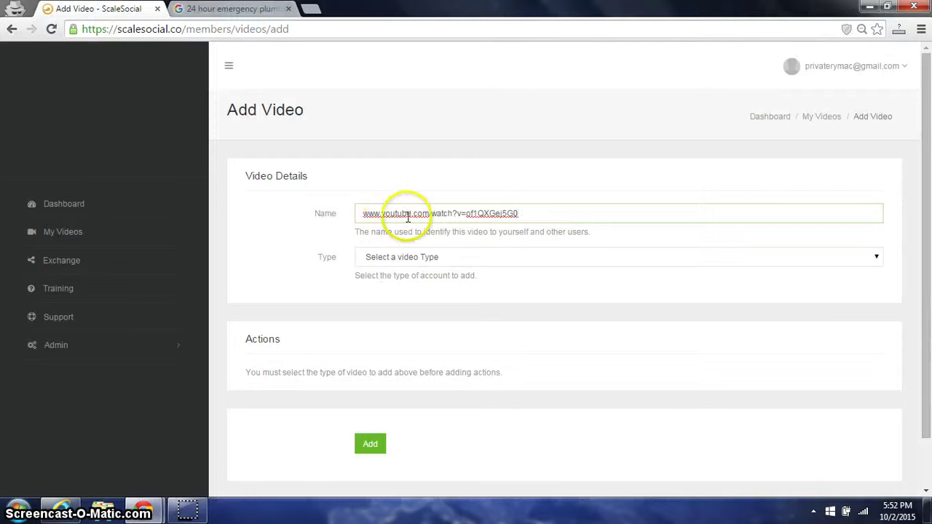
pyautogui.press('BackSpace')
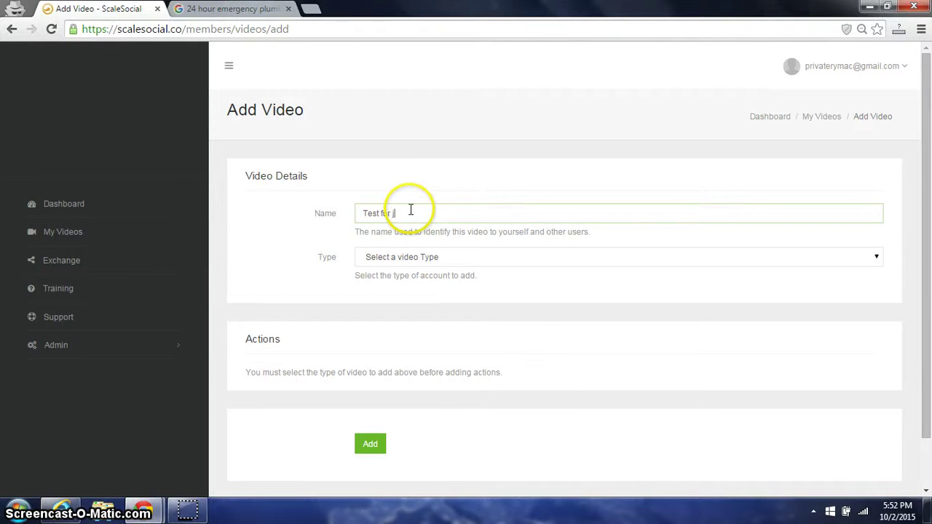
pyautogui.click(427, 256)
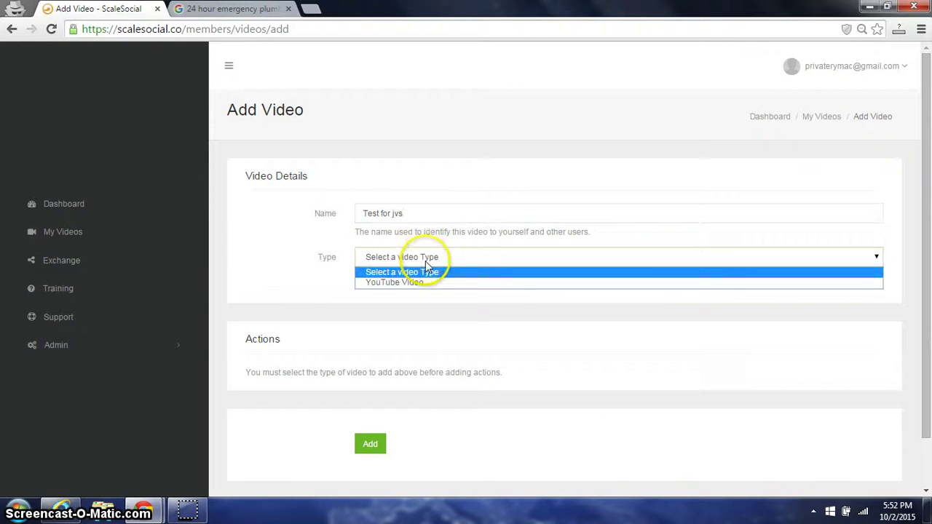
pyautogui.click(412, 284)
pyautogui.scroll(-1, 418, 285)
pyautogui.click(385, 232)
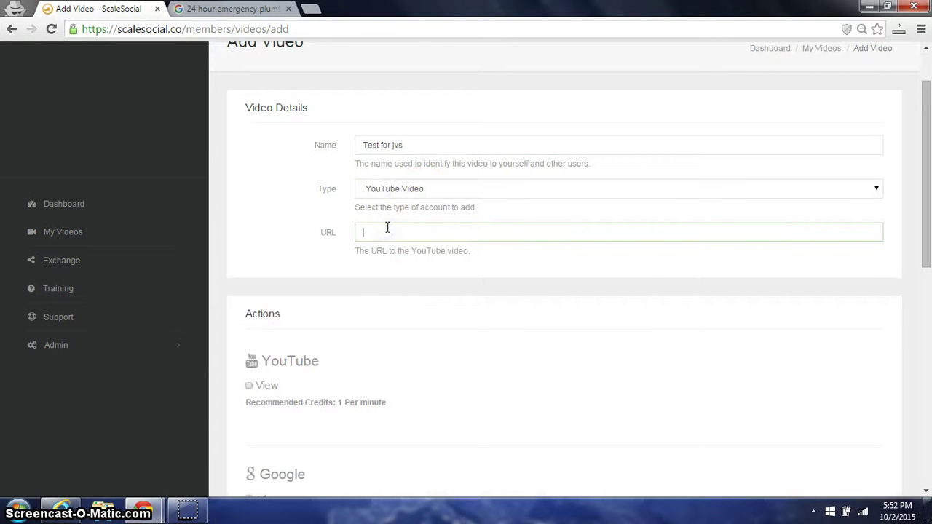
pyautogui.write('www.youtube.com/watch?v=of1QXGej5G0')
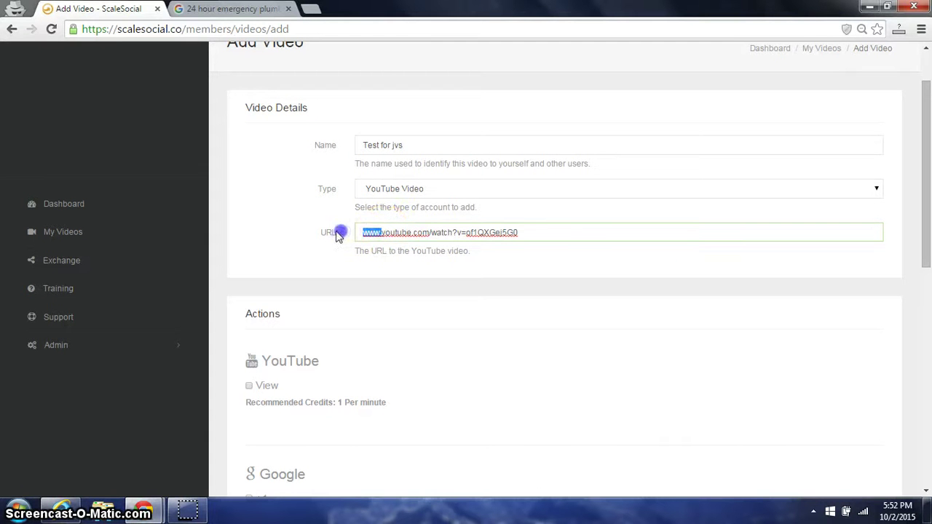
pyautogui.write('htt')
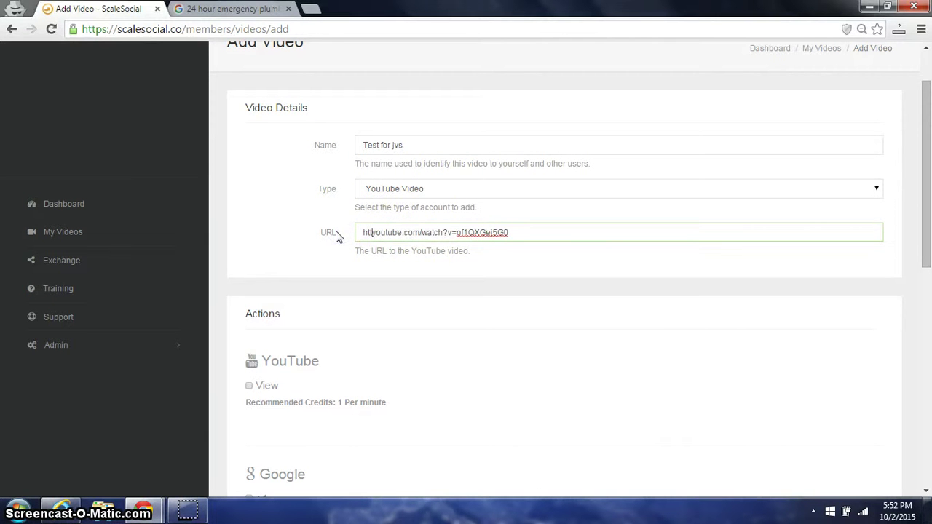
pyautogui.write('p://')
pyautogui.click(491, 382)
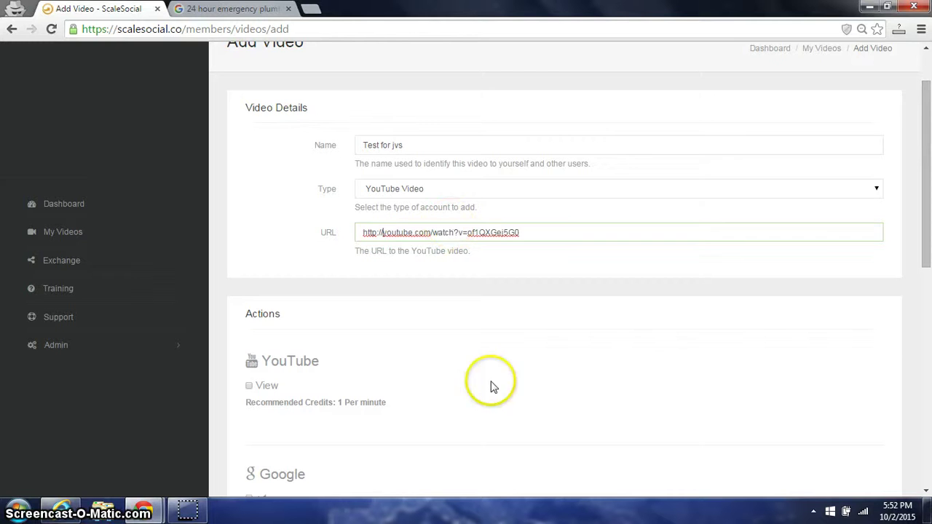
# Step: Enable the YouTube View action and set its minimum time to view to 30 seconds
pyautogui.scroll(-2, 437, 291)
pyautogui.scroll(-1, 357, 229)
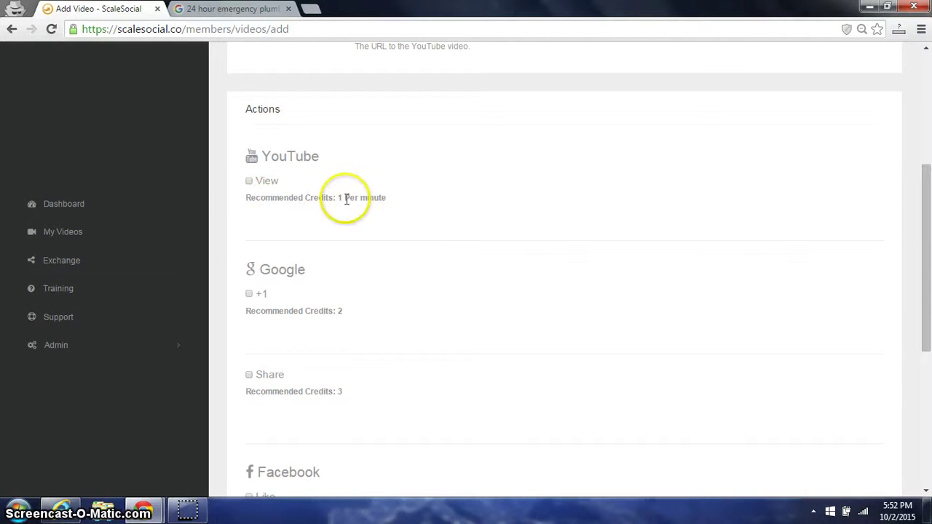
pyautogui.click(249, 182)
pyautogui.click(387, 210)
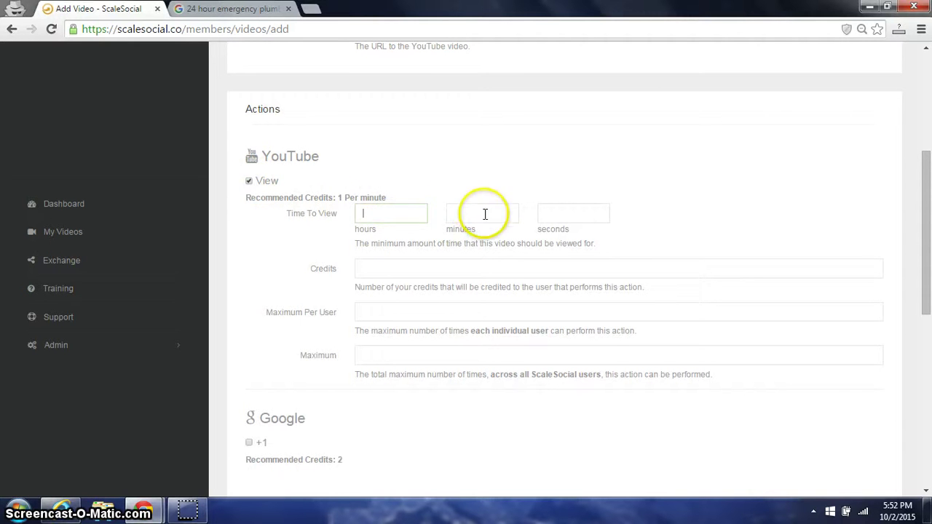
pyautogui.click(552, 214)
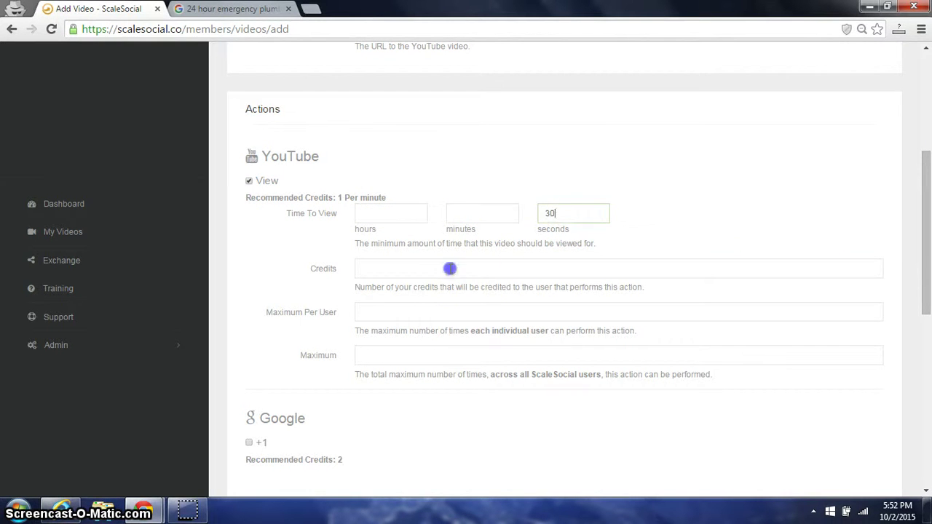
# Step: Give the YouTube View action 1 credit, a maximum of 2 per user and a total maximum of 100000000
pyautogui.click(450, 269)
pyautogui.click(398, 312)
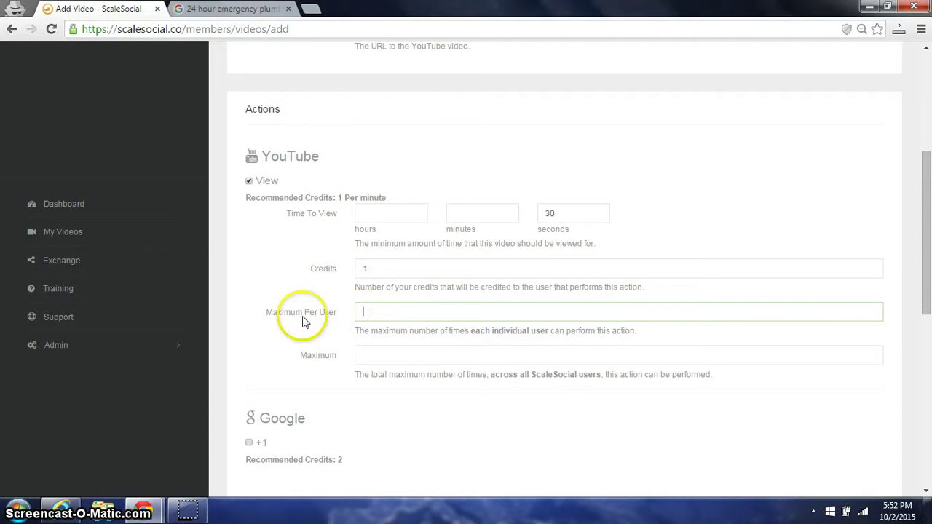
pyautogui.write('2')
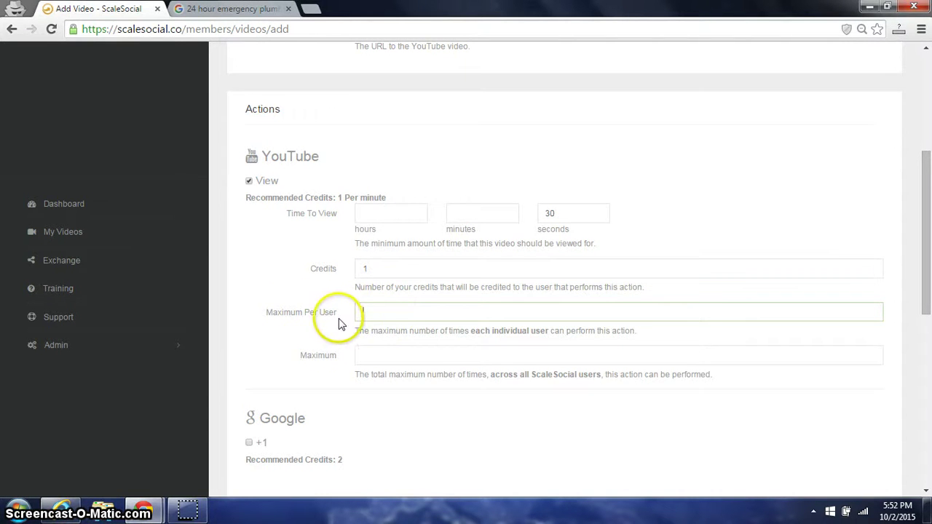
pyautogui.scroll(-1, 340, 323)
pyautogui.click(381, 283)
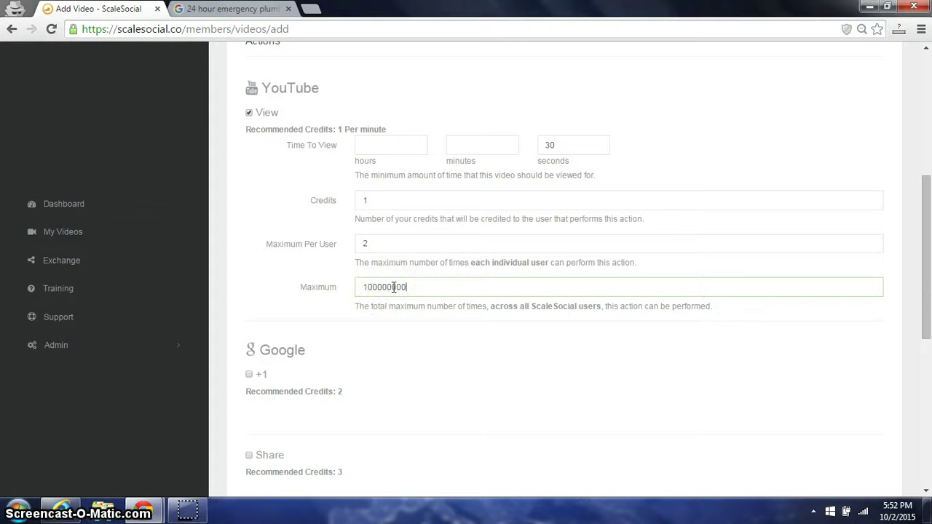
pyautogui.scroll(-2, 365, 292)
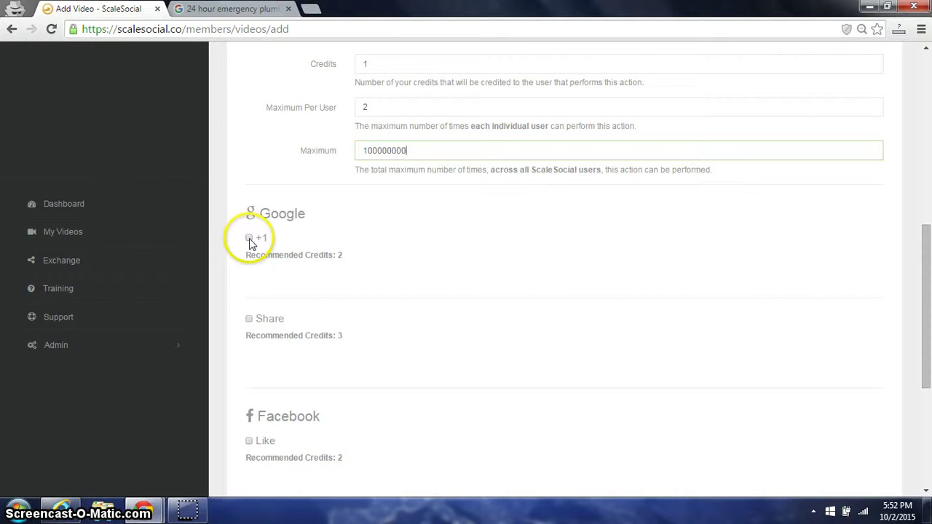
pyautogui.scroll(-2, 248, 243)
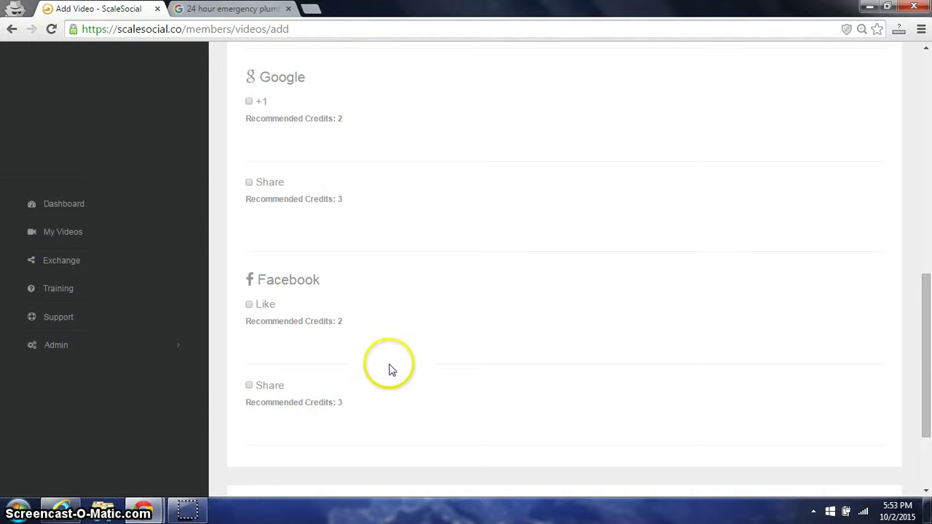
pyautogui.scroll(6, 389, 369)
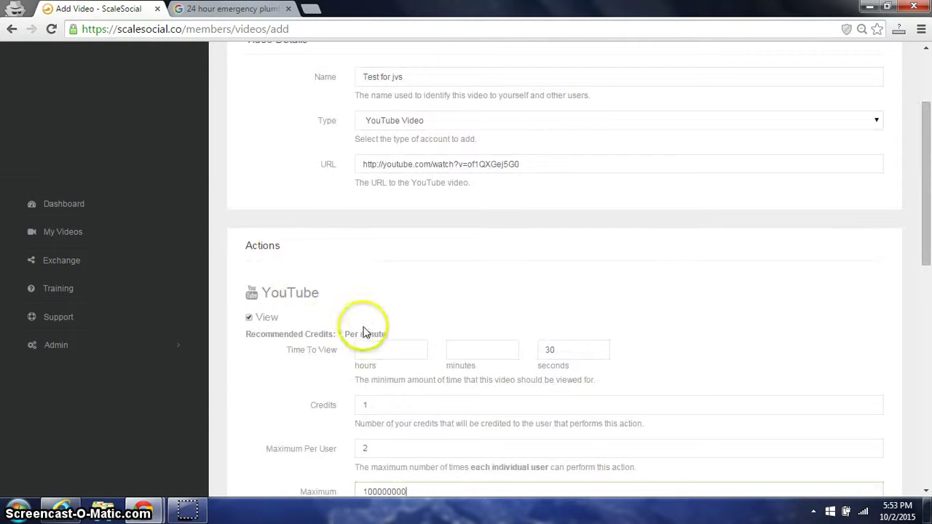
# Step: Go to the Exchange, browse the available videos and open the "Austin pool -10" entry
pyautogui.click(53, 262)
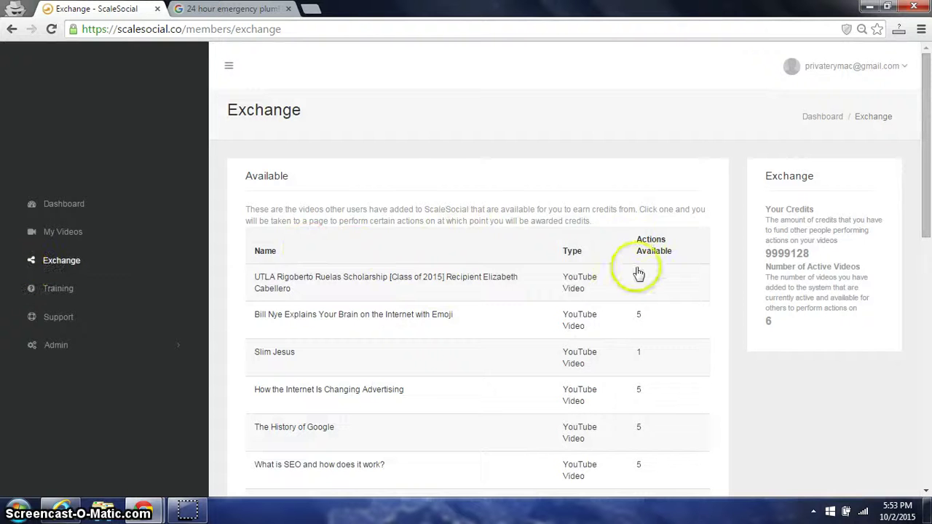
pyautogui.scroll(-1, 639, 273)
pyautogui.scroll(-1, 651, 187)
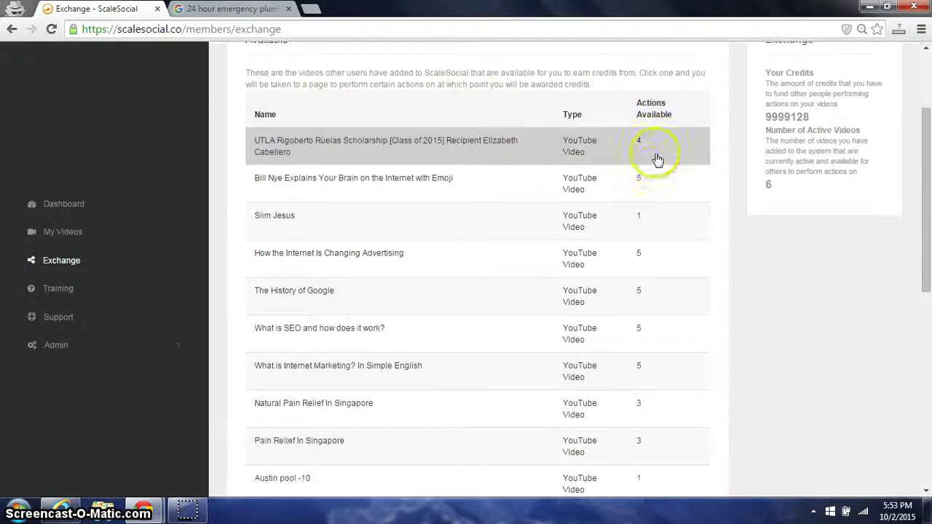
pyautogui.scroll(-2, 633, 150)
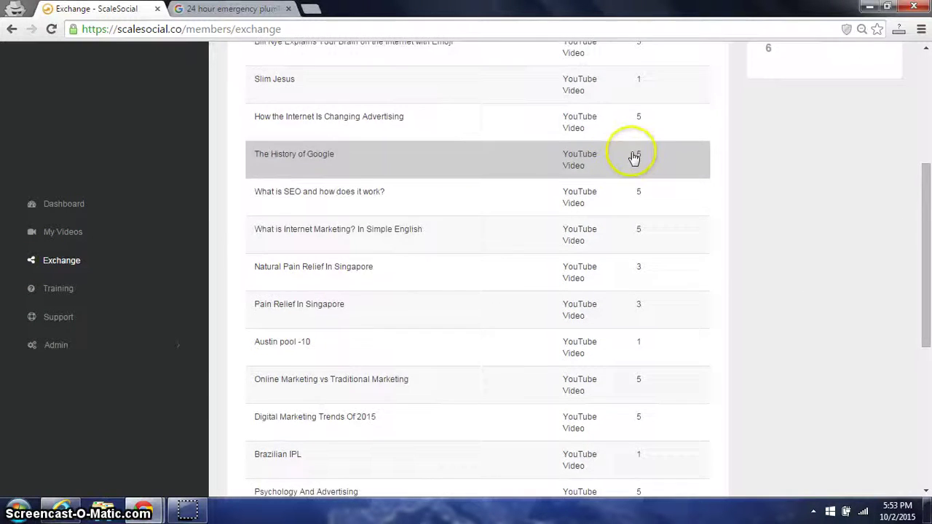
pyautogui.scroll(2, 634, 156)
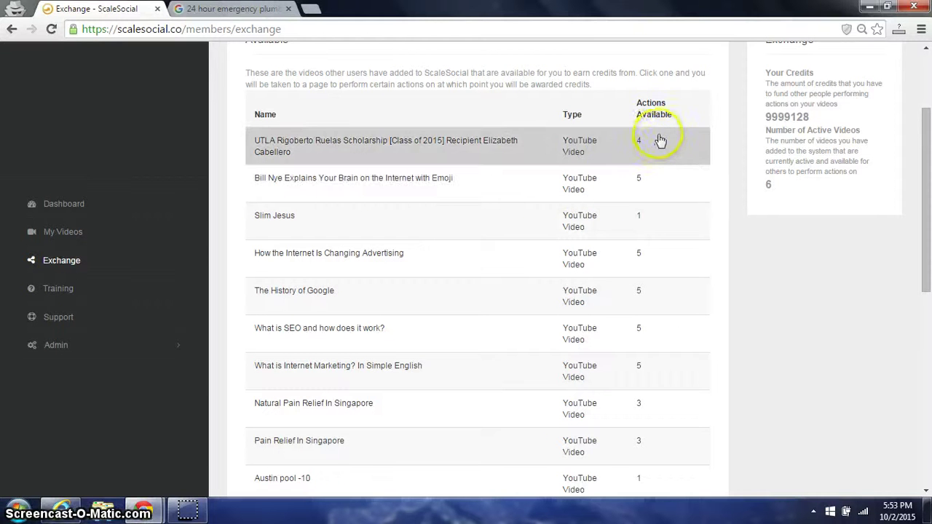
pyautogui.scroll(-1, 657, 146)
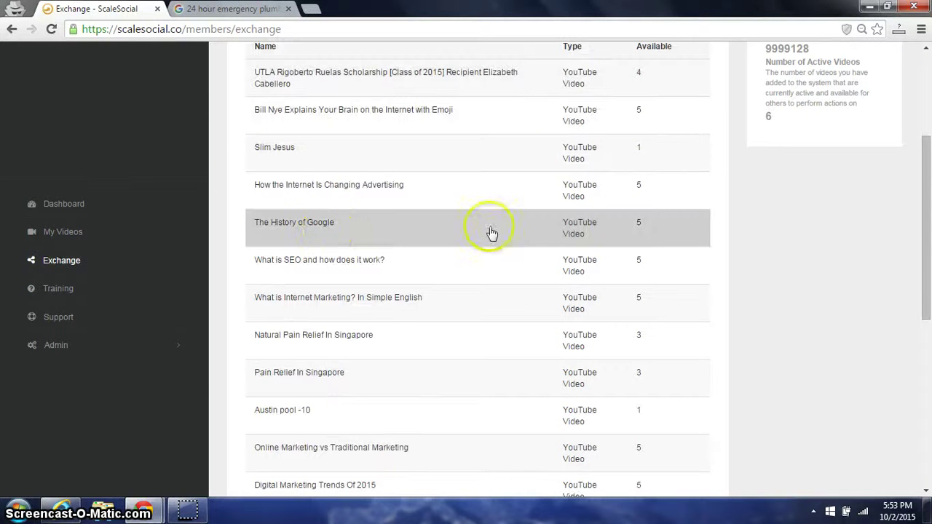
pyautogui.scroll(-3, 623, 241)
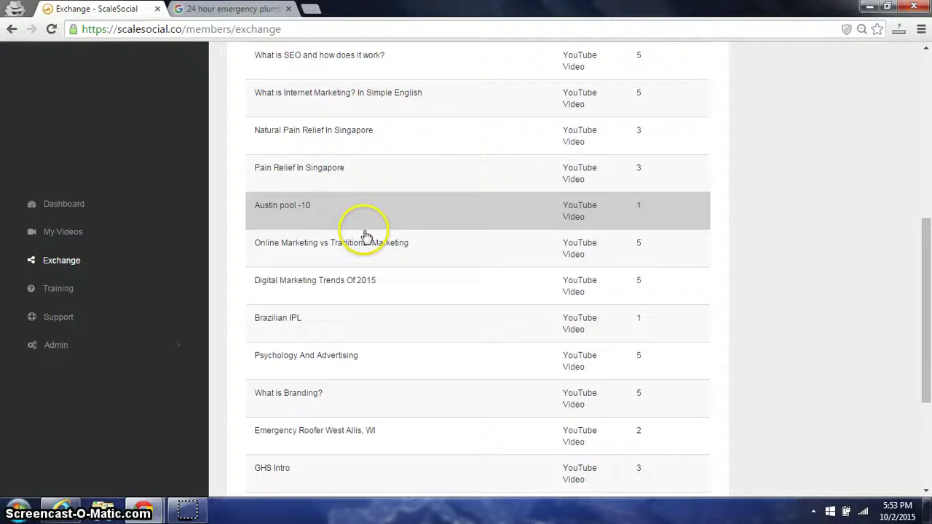
pyautogui.click(409, 224)
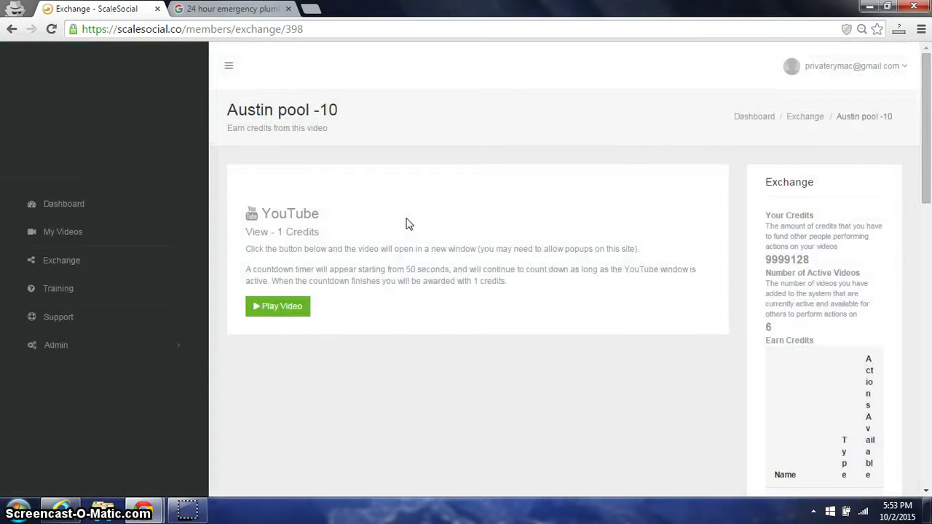
# Step: Play the "Austin pool -10" video in its own window, move the window off the countdown timer and mute the sound
pyautogui.moveTo(247, 269); pyautogui.dragTo(385, 269)
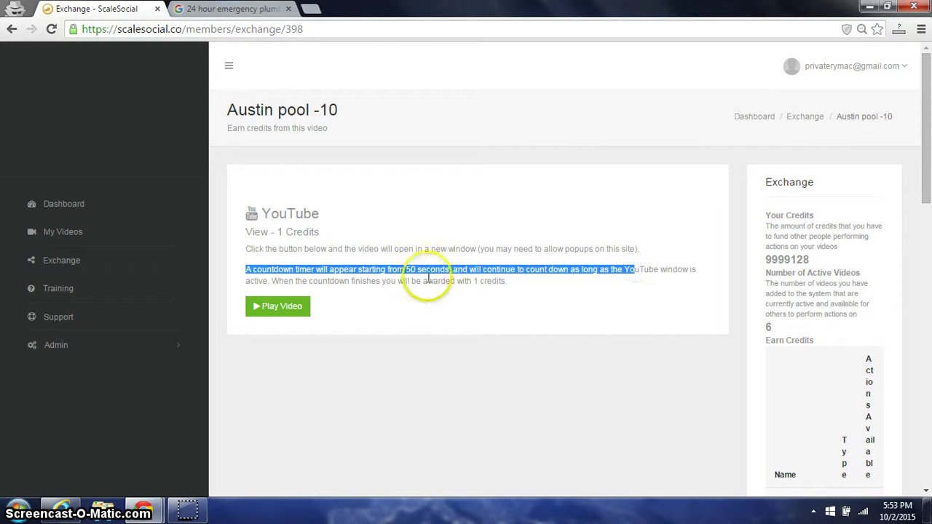
pyautogui.moveTo(422, 281); pyautogui.dragTo(502, 269)
pyautogui.click(299, 313)
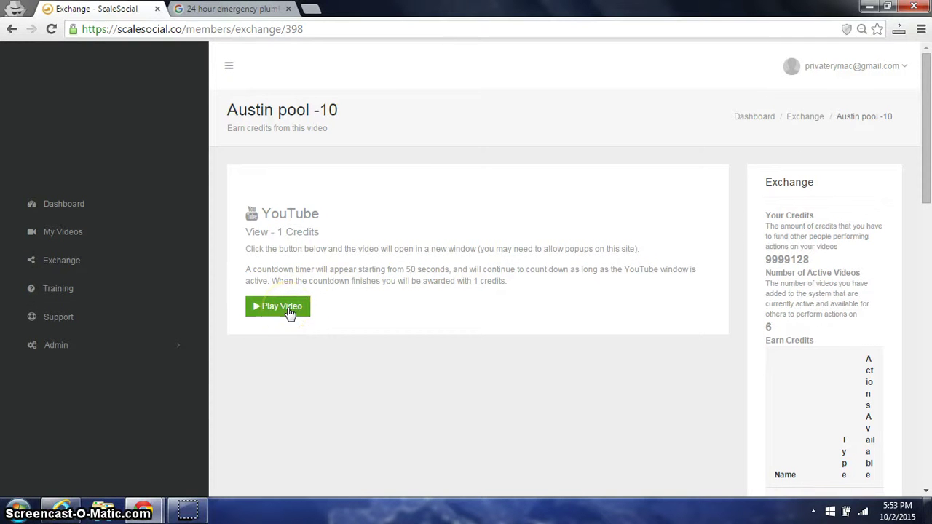
pyautogui.click(290, 310)
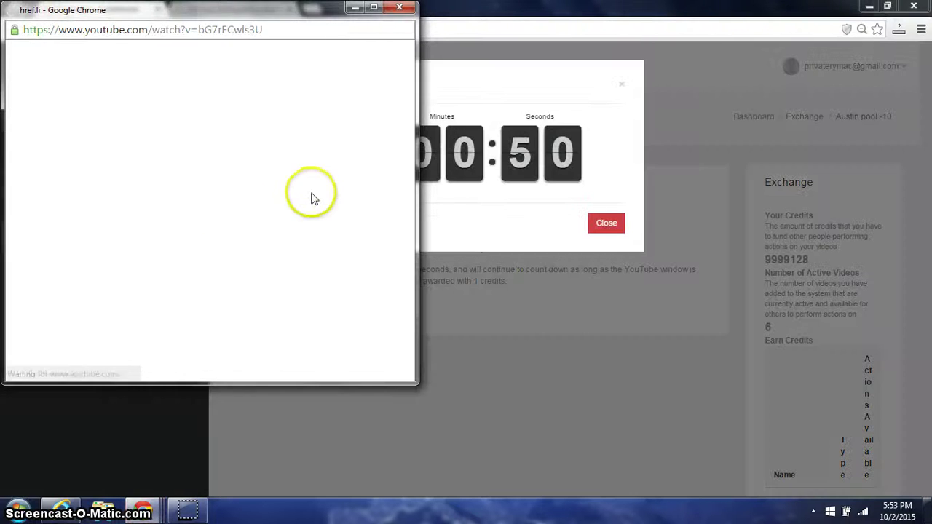
pyautogui.moveTo(285, 10); pyautogui.dragTo(327, 90)
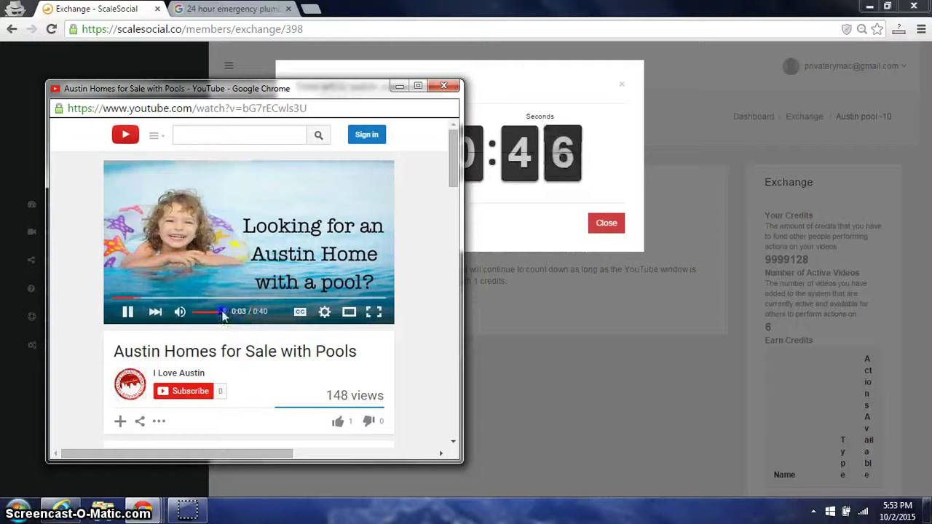
pyautogui.click(180, 314)
# Step: Minimize the YouTube video window to check how the countdown timer reacts, and restore it so the video is active again
pyautogui.moveTo(364, 87); pyautogui.dragTo(385, 181)
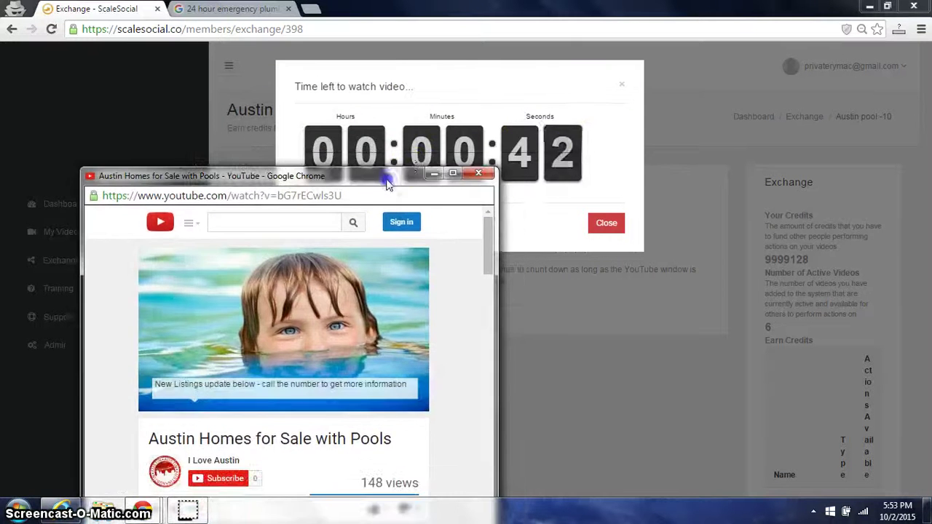
pyautogui.click(433, 175)
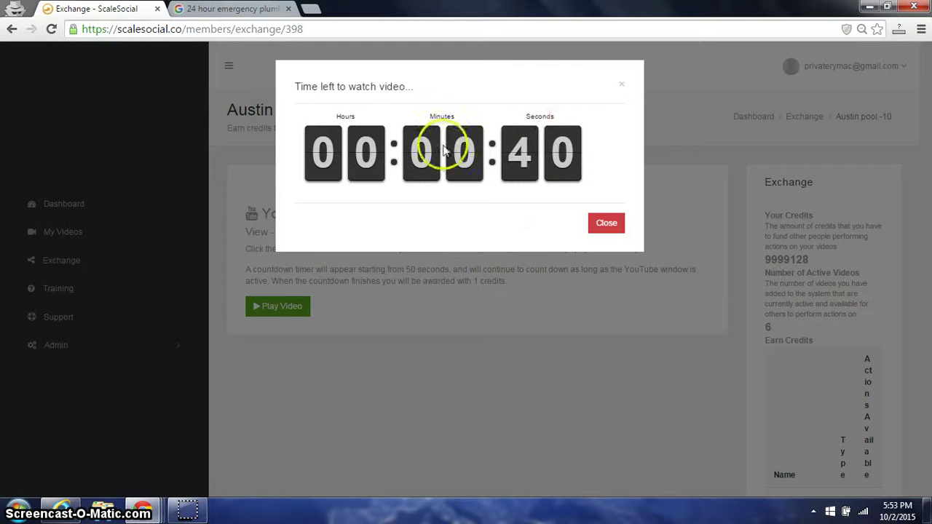
pyautogui.click(137, 515)
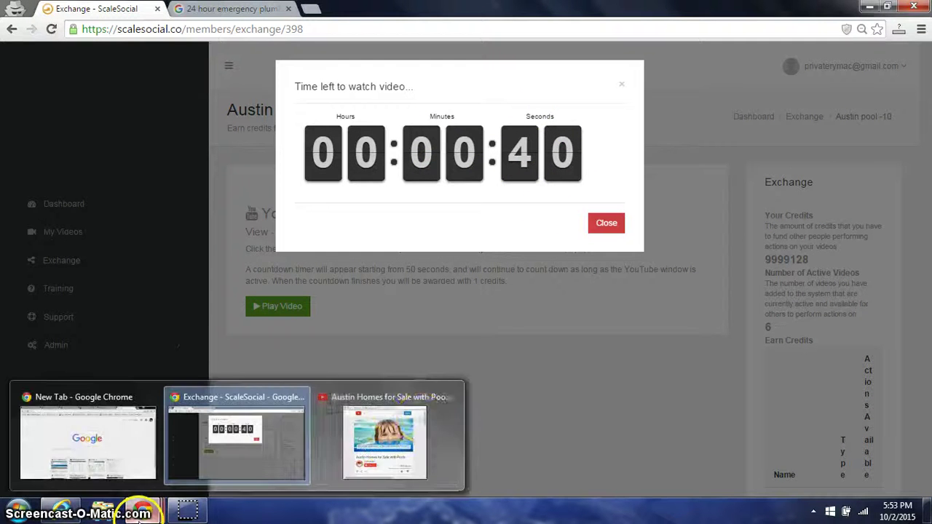
pyautogui.click(418, 421)
pyautogui.moveTo(352, 188); pyautogui.dragTo(295, 80)
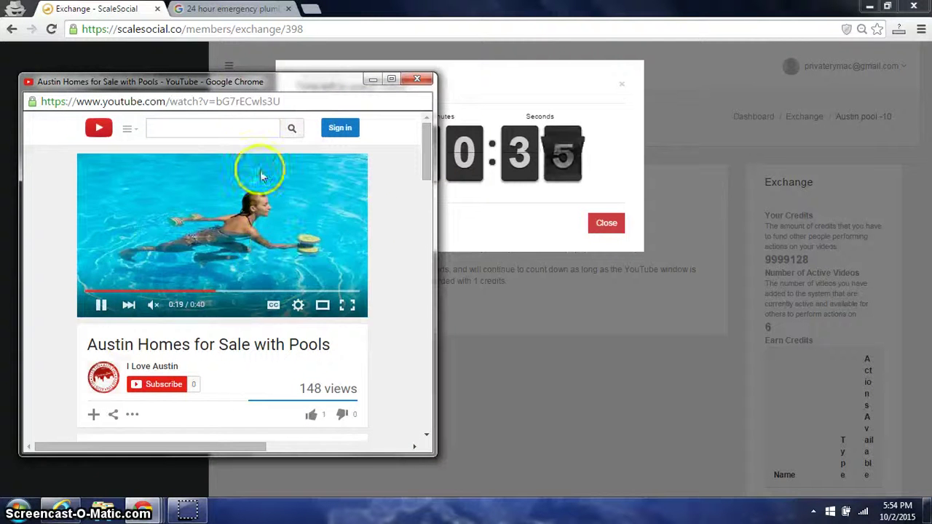
# Step: Close the YouTube video window and dismiss the countdown timer on the "Austin pool -10" page
pyautogui.moveTo(287, 80); pyautogui.dragTo(294, 125)
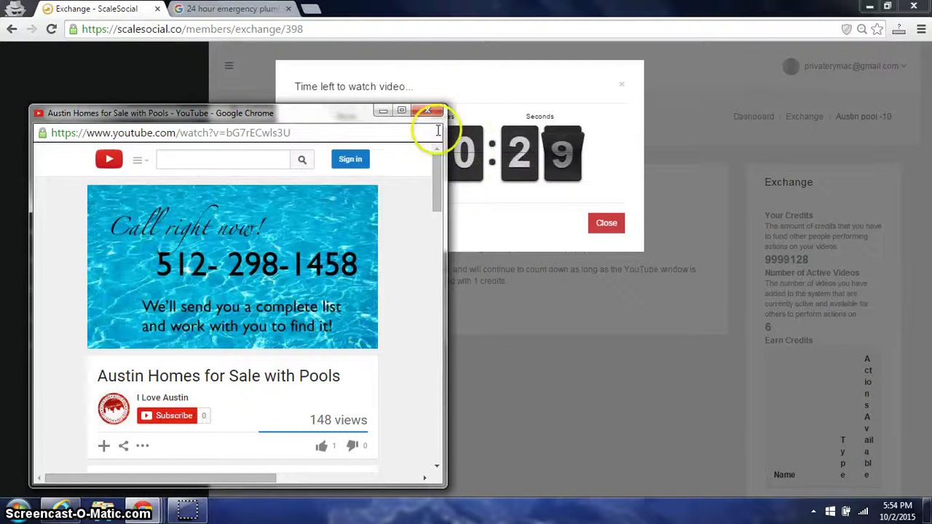
pyautogui.click(427, 111)
pyautogui.click(634, 226)
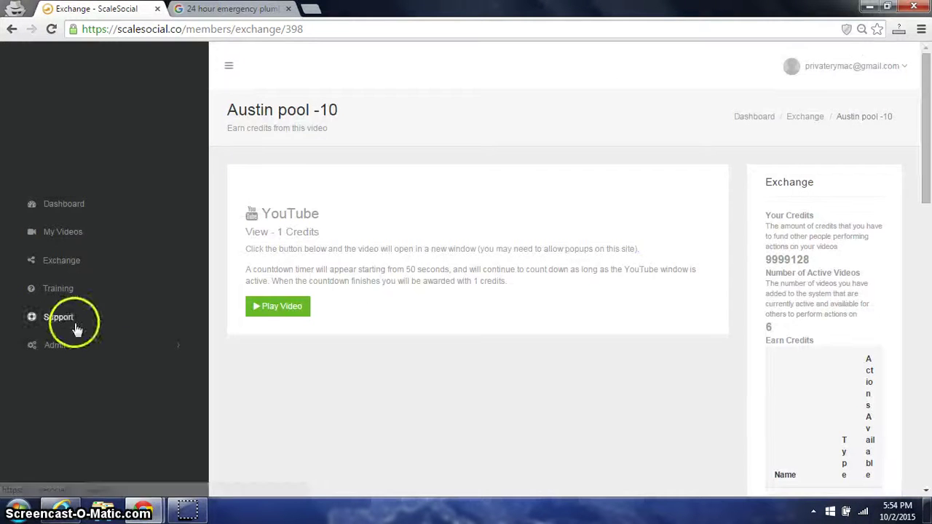
pyautogui.scroll(-5, 553, 291)
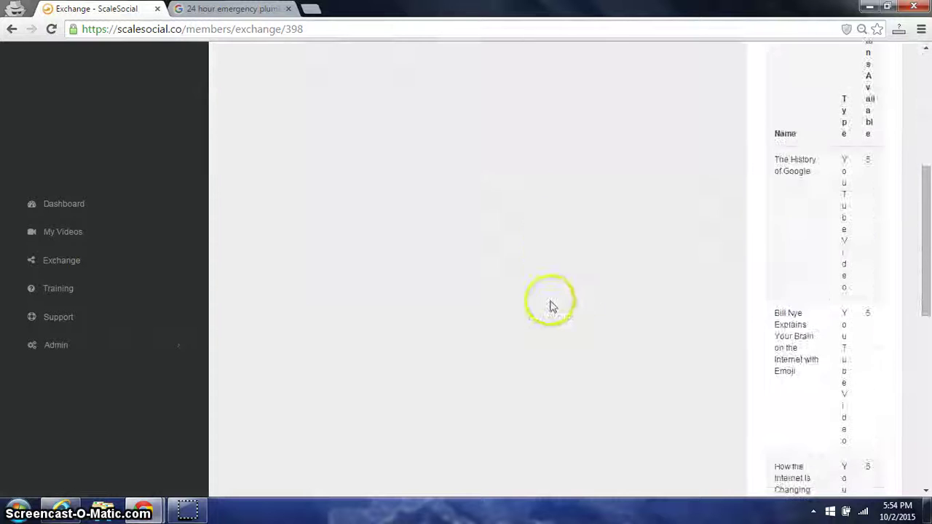
pyautogui.scroll(5, 552, 306)
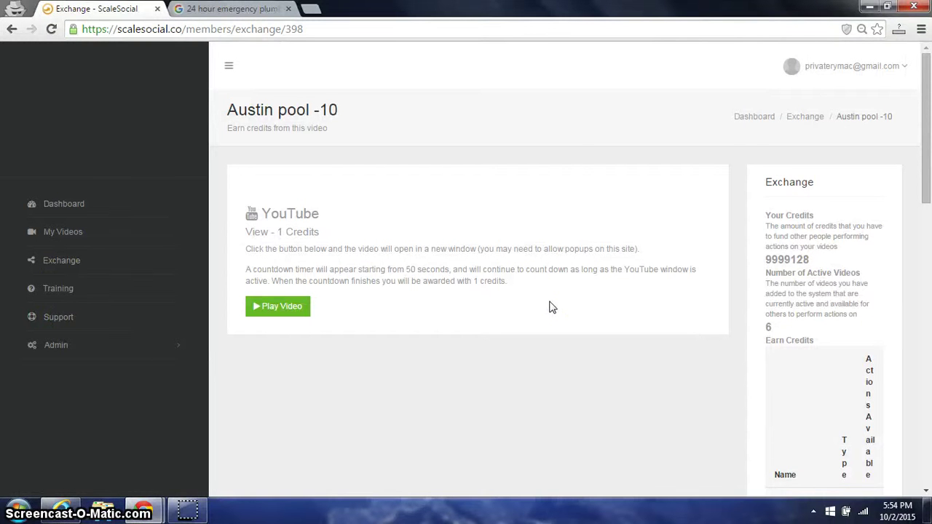